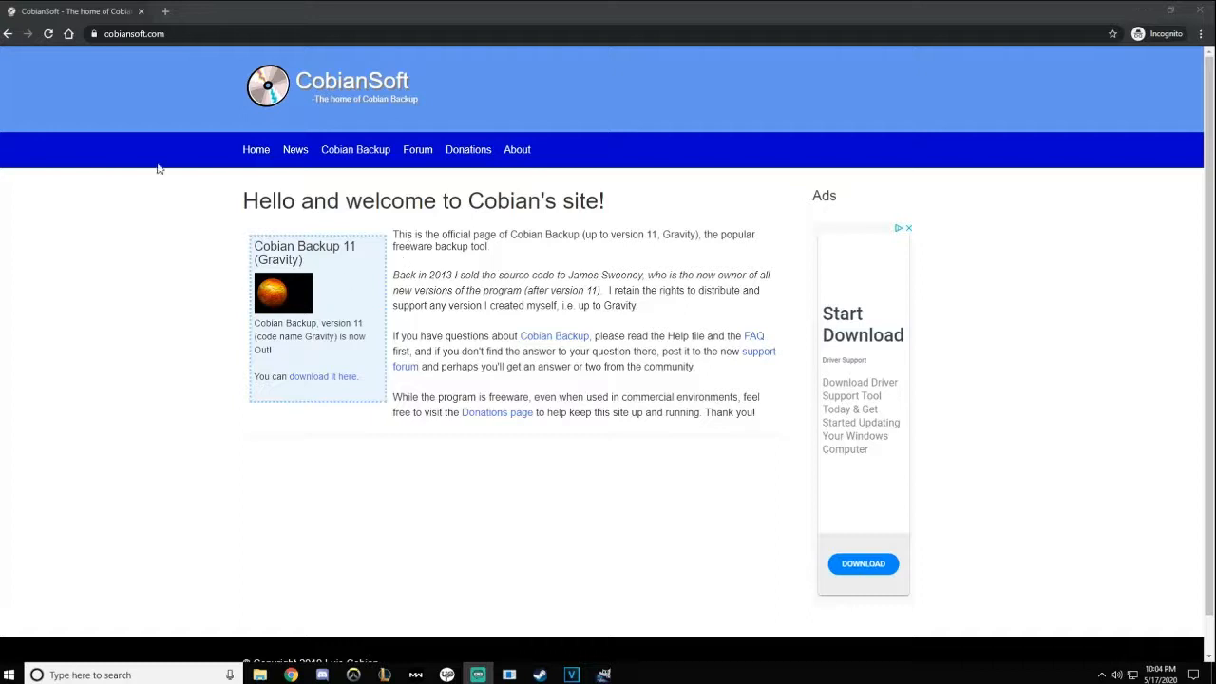
Download the Cobian Backup 11 (Gravity) installer from the CobianSoft website
left_click(133, 34)
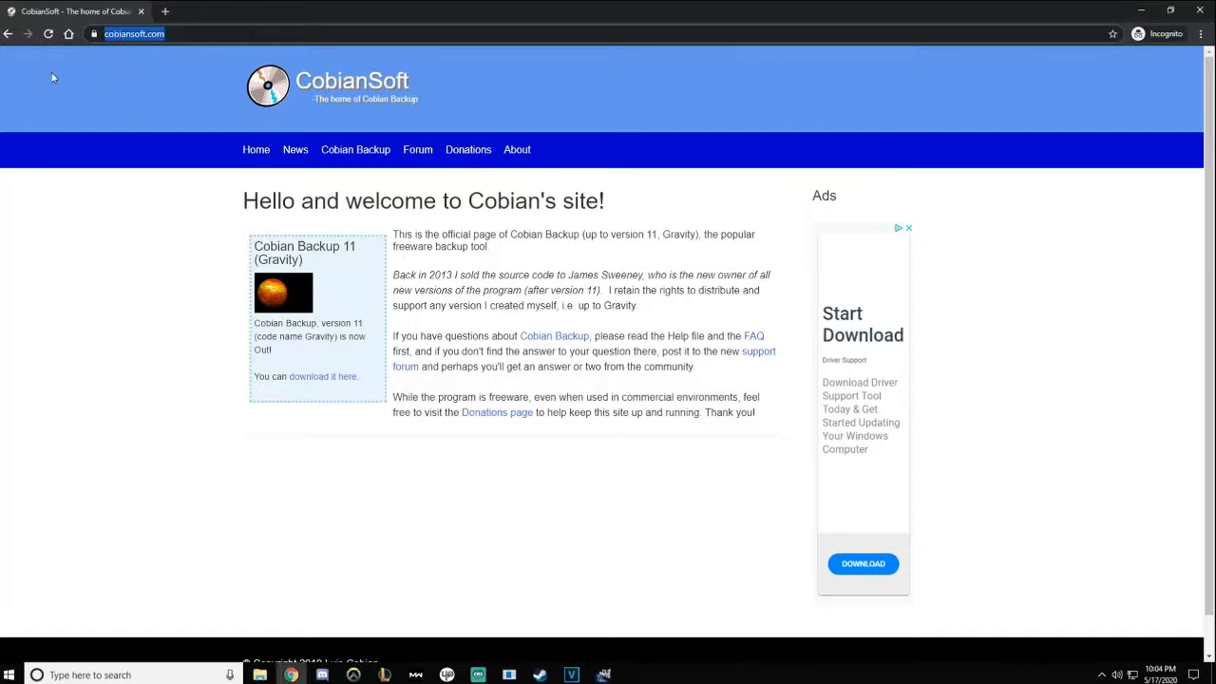
left_click(325, 377)
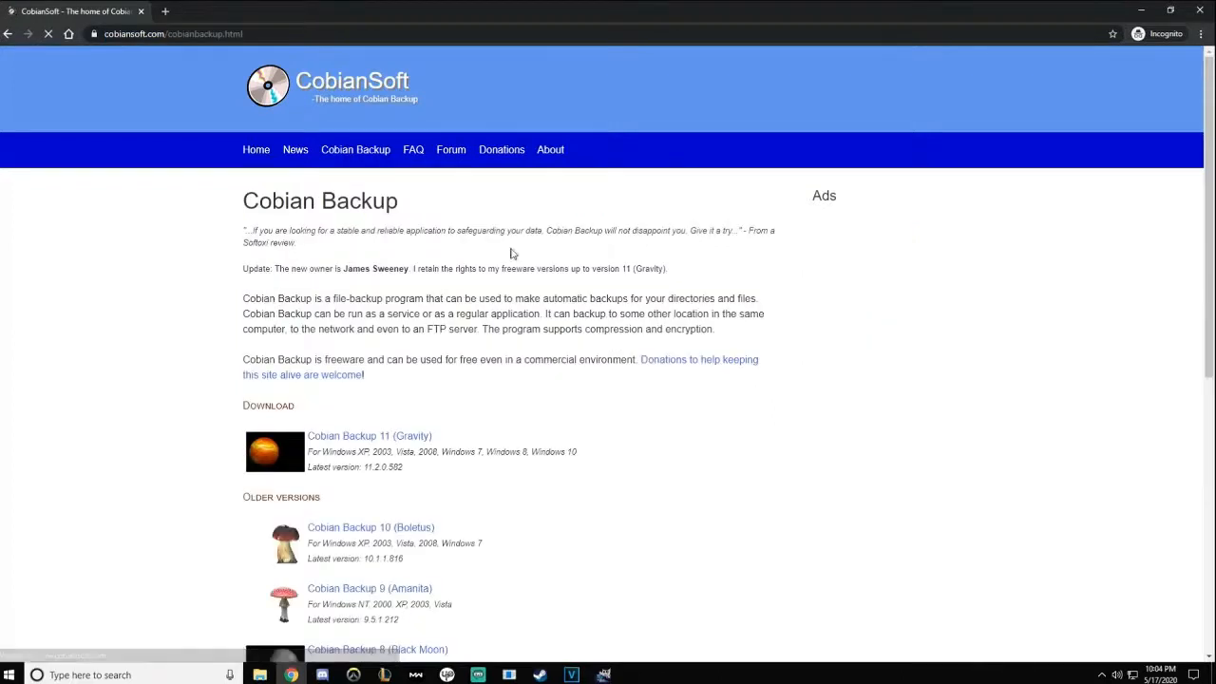
left_click(383, 437)
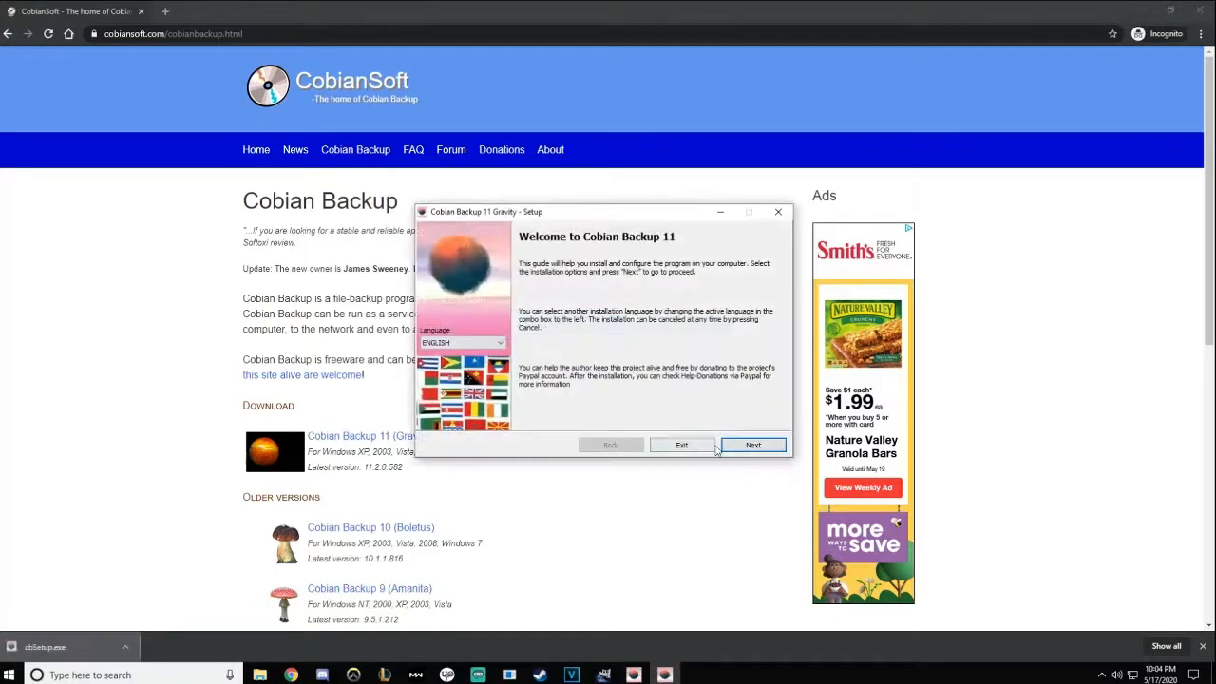
Accept the license conditions in the Cobian Backup 11 setup and keep the default installation directory and options
left_click(770, 445)
left_click(594, 415)
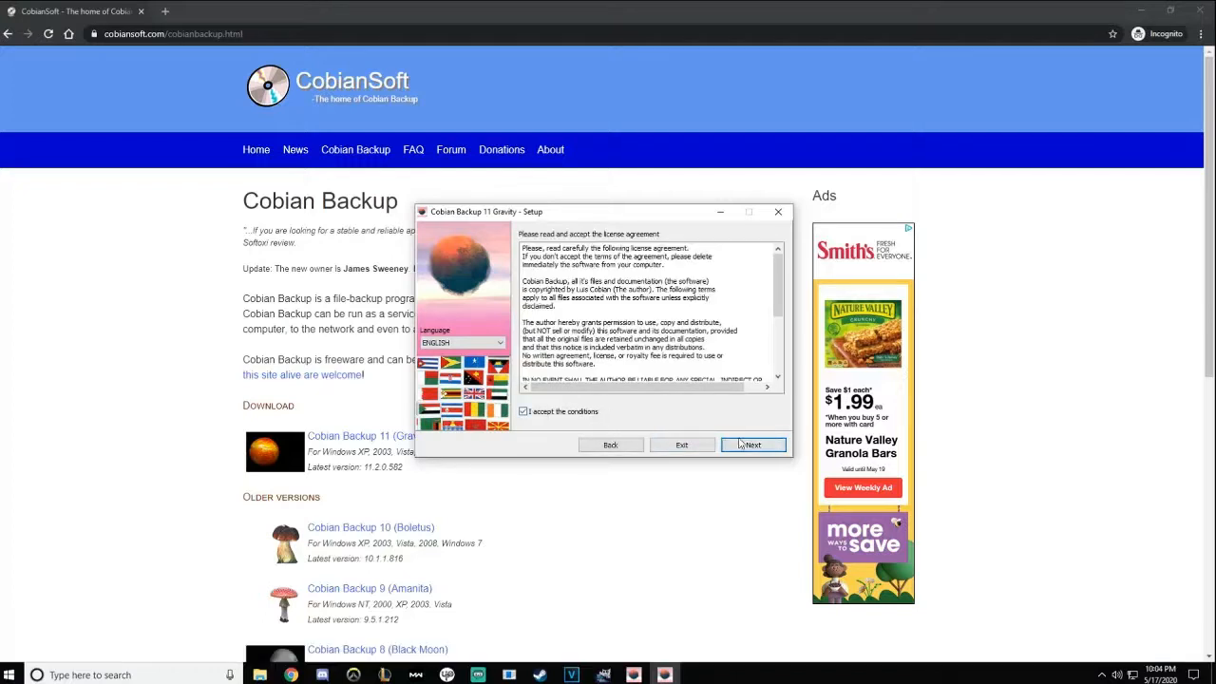
left_click(743, 444)
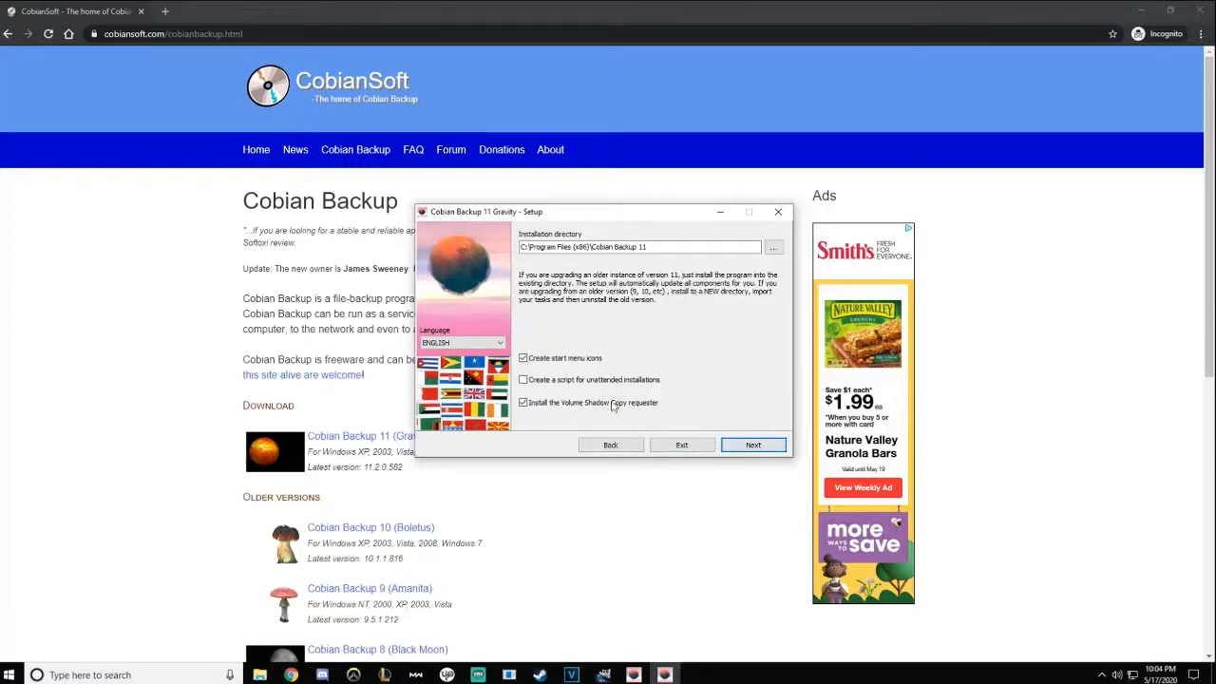
left_click(750, 445)
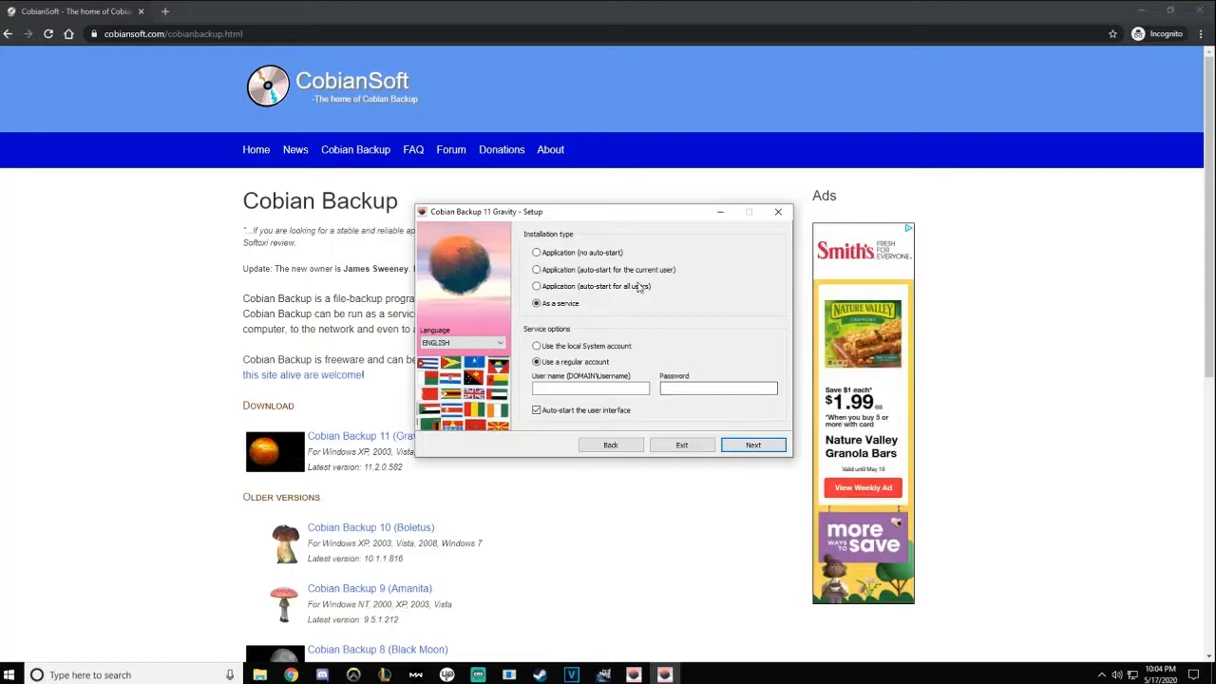
Install Cobian Backup as a service using the local System account, accepting the network access limitation, and finish the setup
left_click(548, 347)
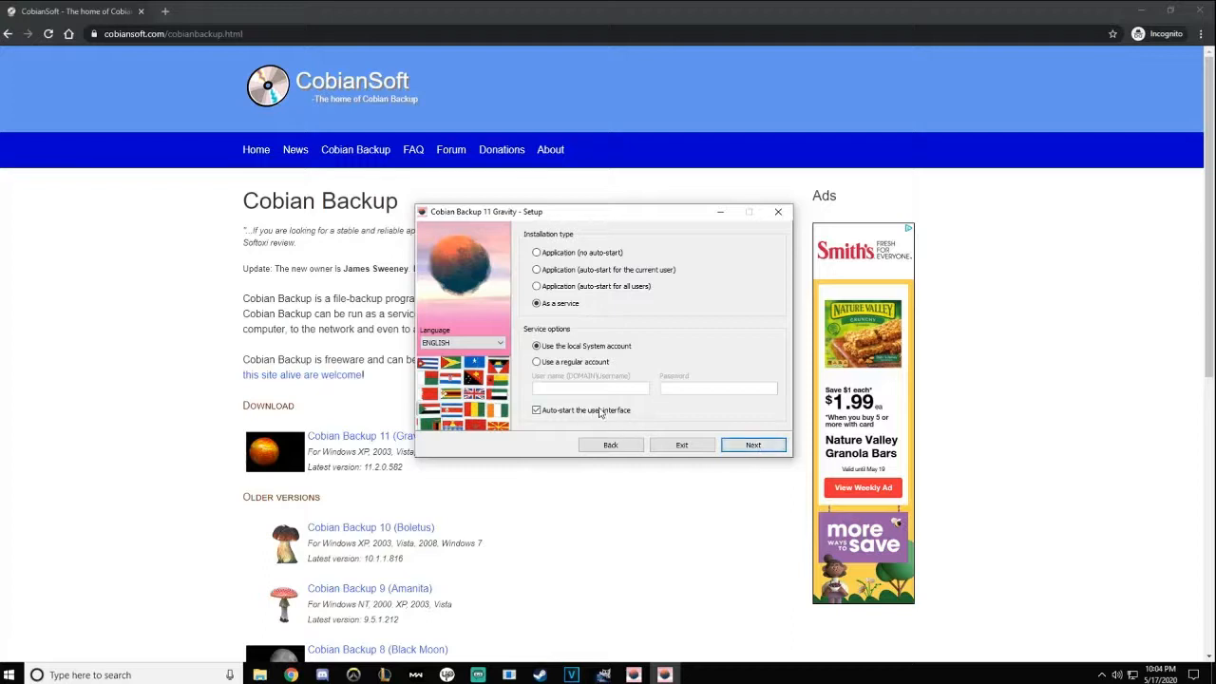
left_click(752, 445)
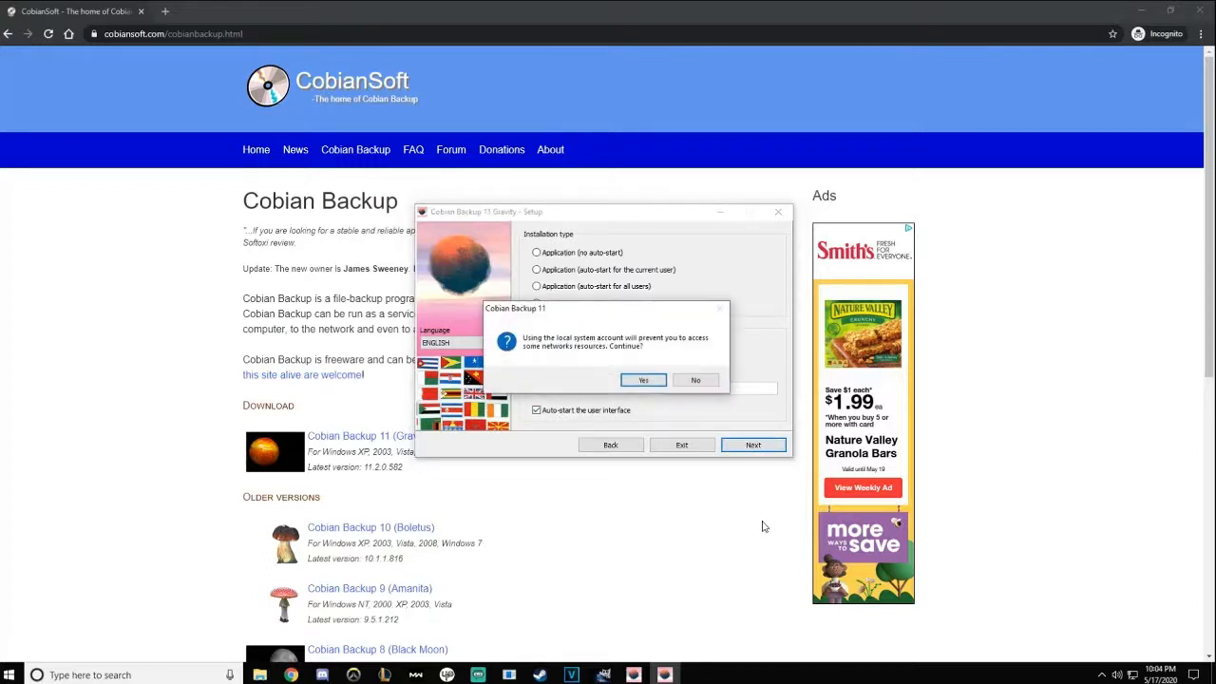
left_click(643, 380)
left_click(737, 443)
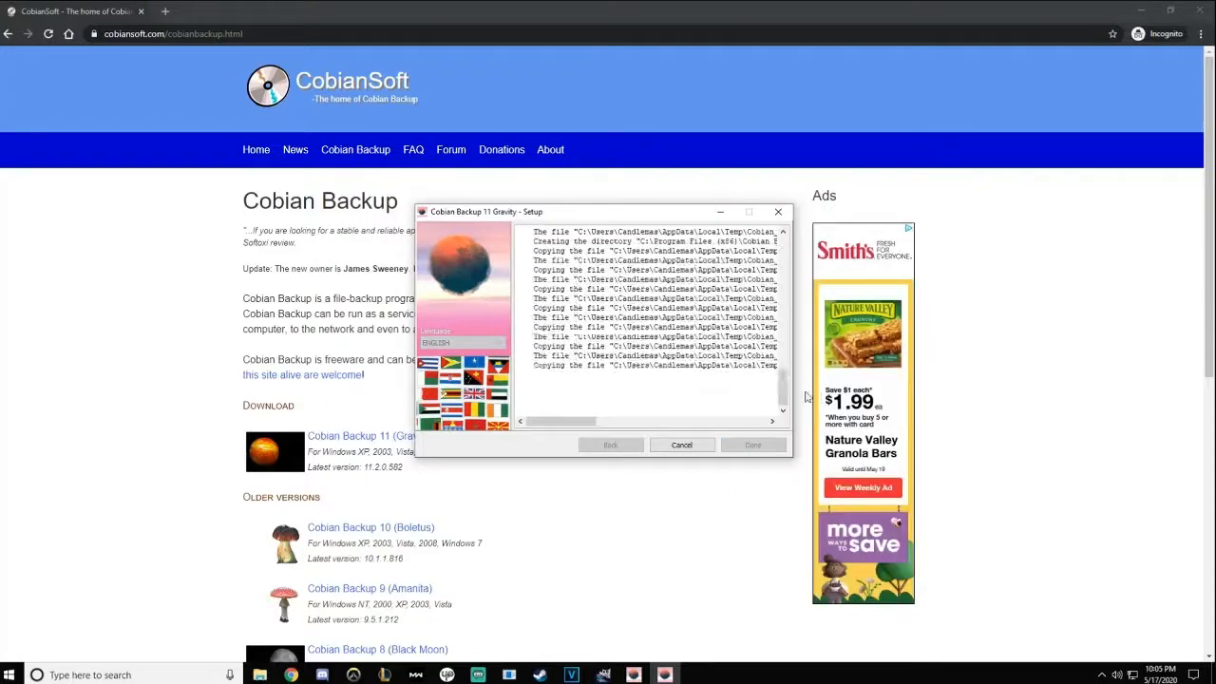
left_click(756, 446)
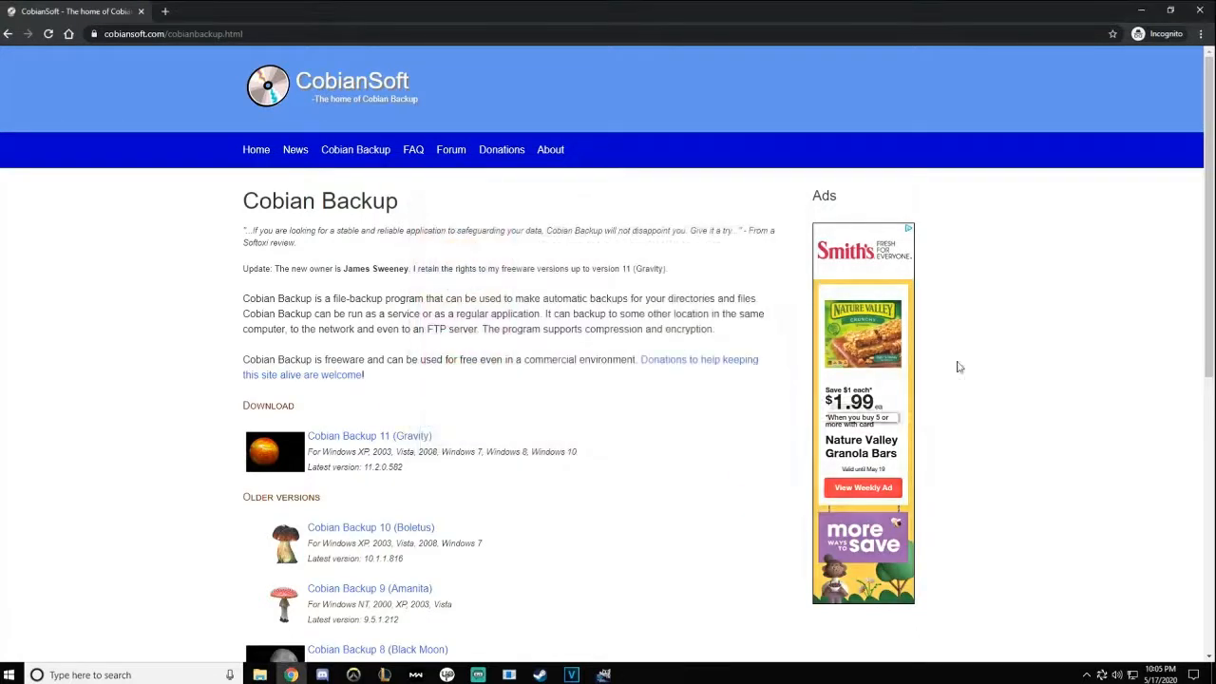
Open the main window of Cobian Backup 11 and create a new backup task named Weekly
right_click(1102, 676)
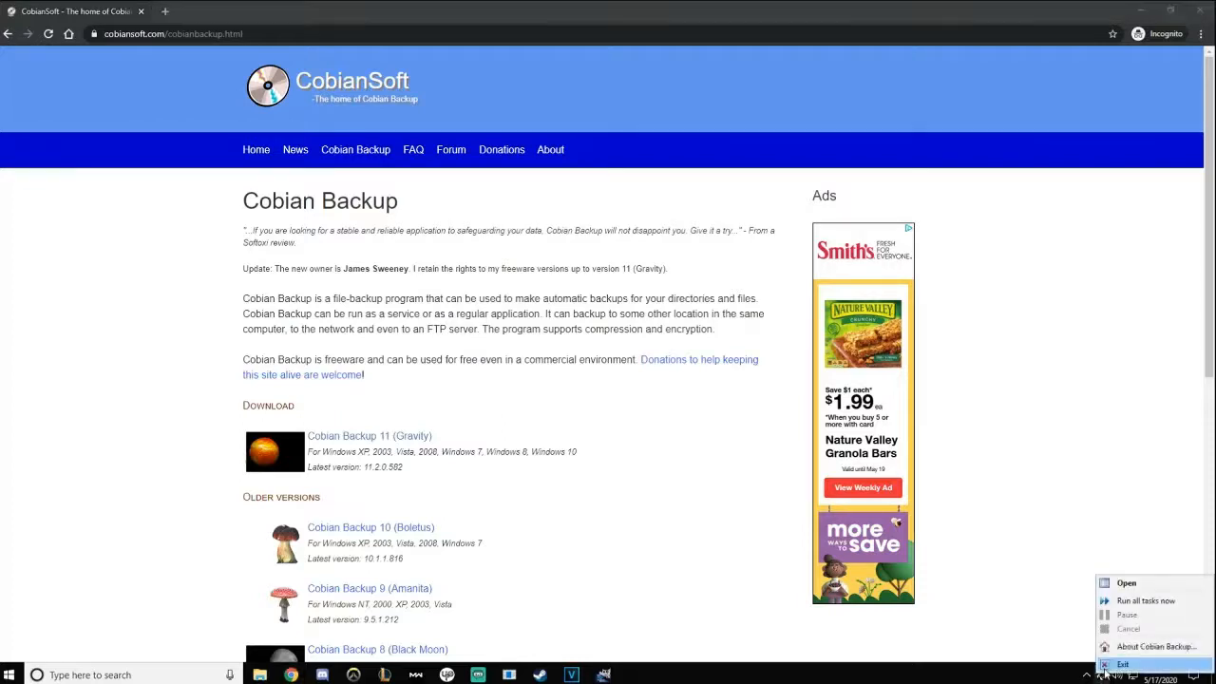
left_click(1126, 583)
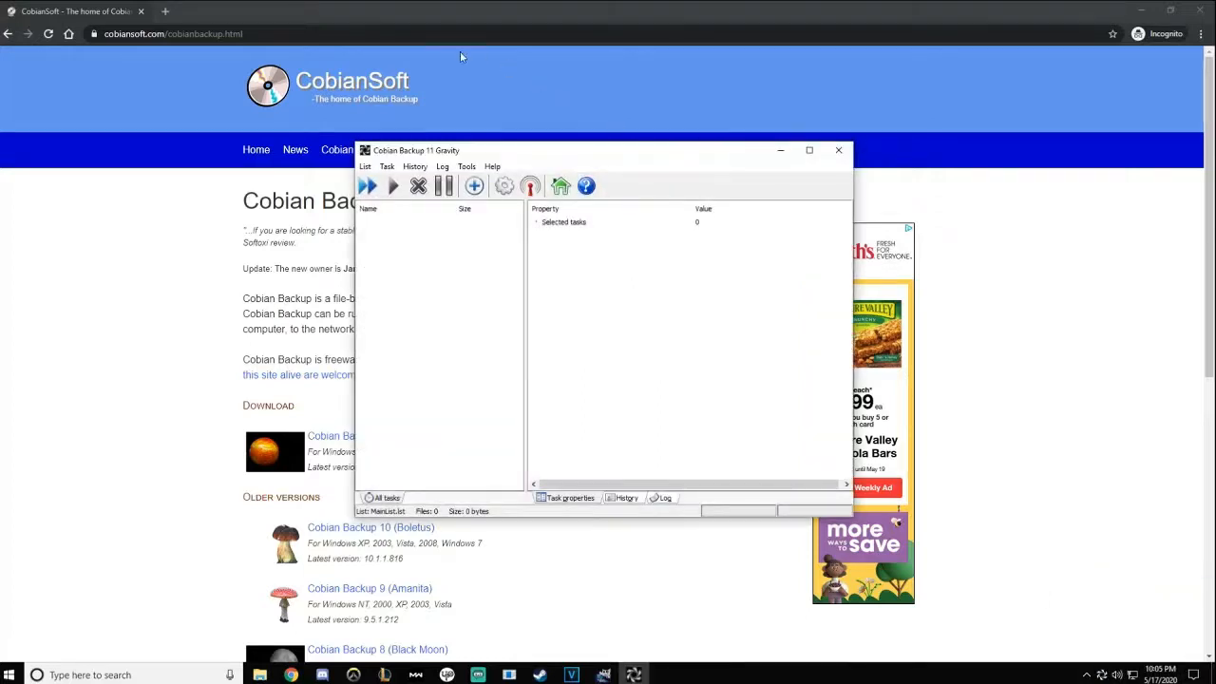
left_click(474, 187)
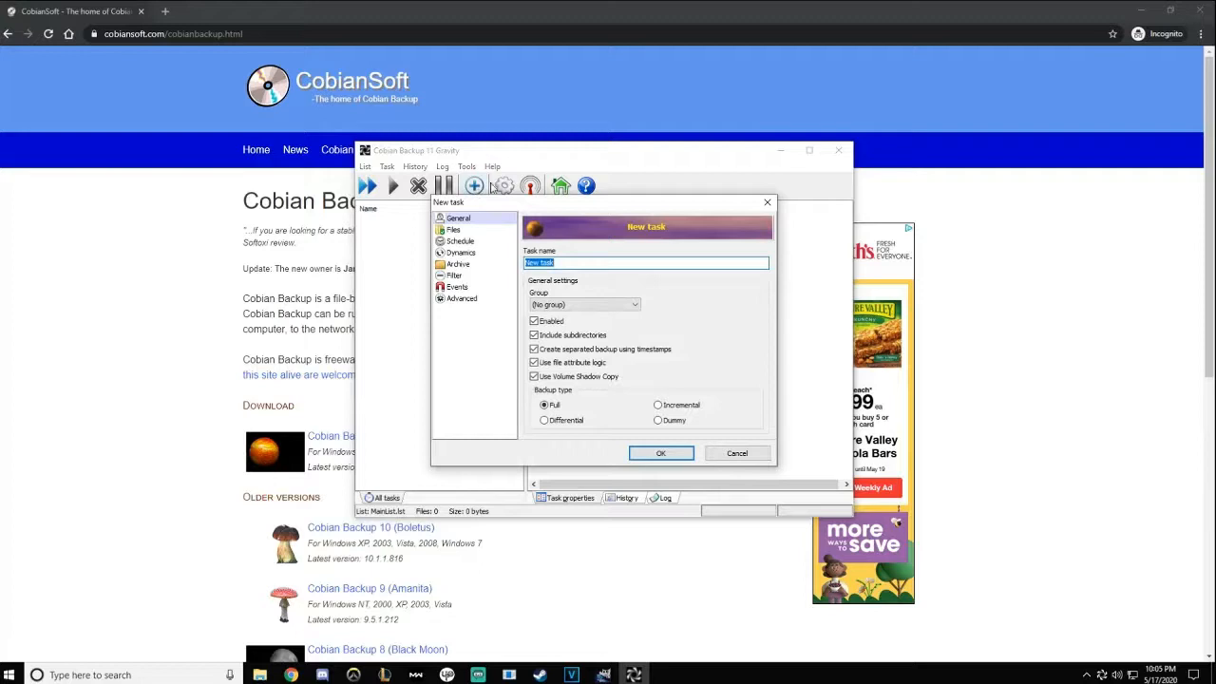
type("Weekly")
Add the personal profile folder under C:\Users as the source directory of the Weekly task
left_click(454, 230)
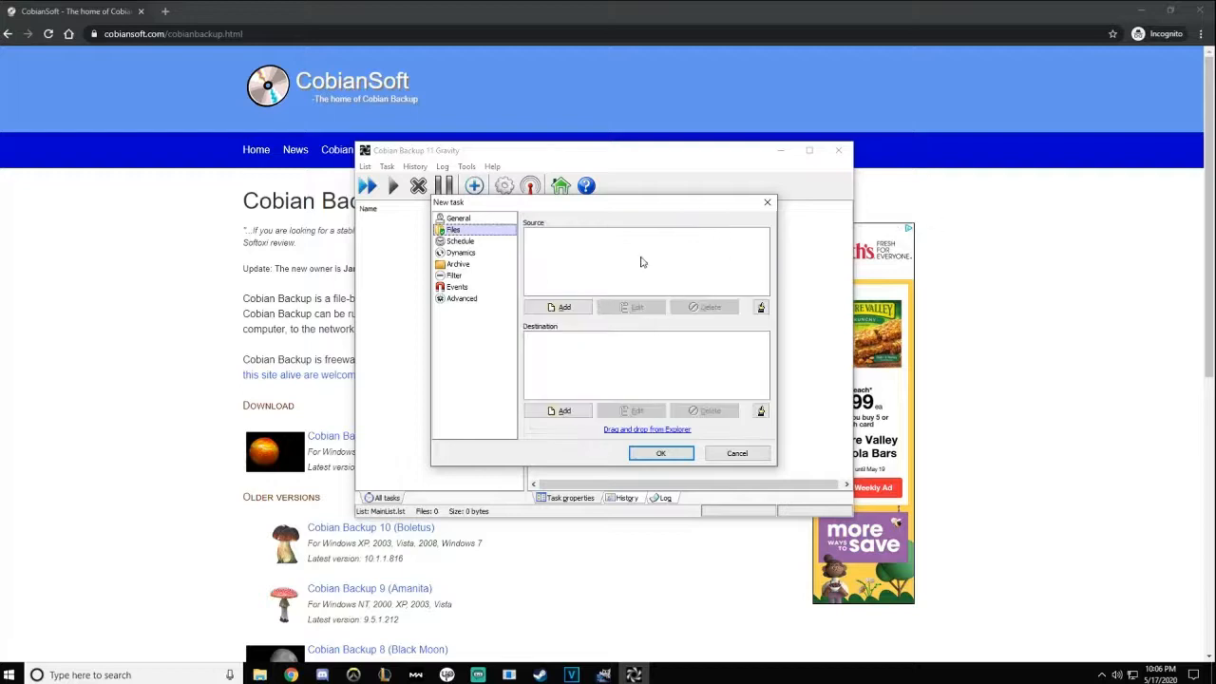
left_click(563, 315)
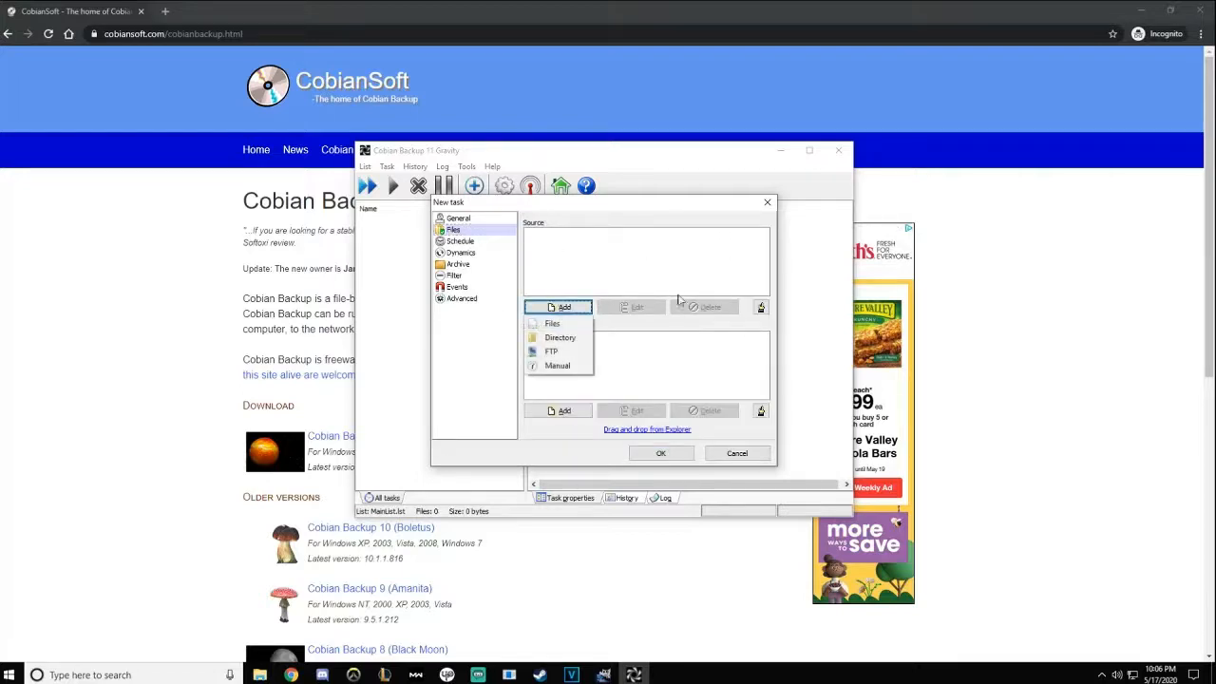
left_click(555, 340)
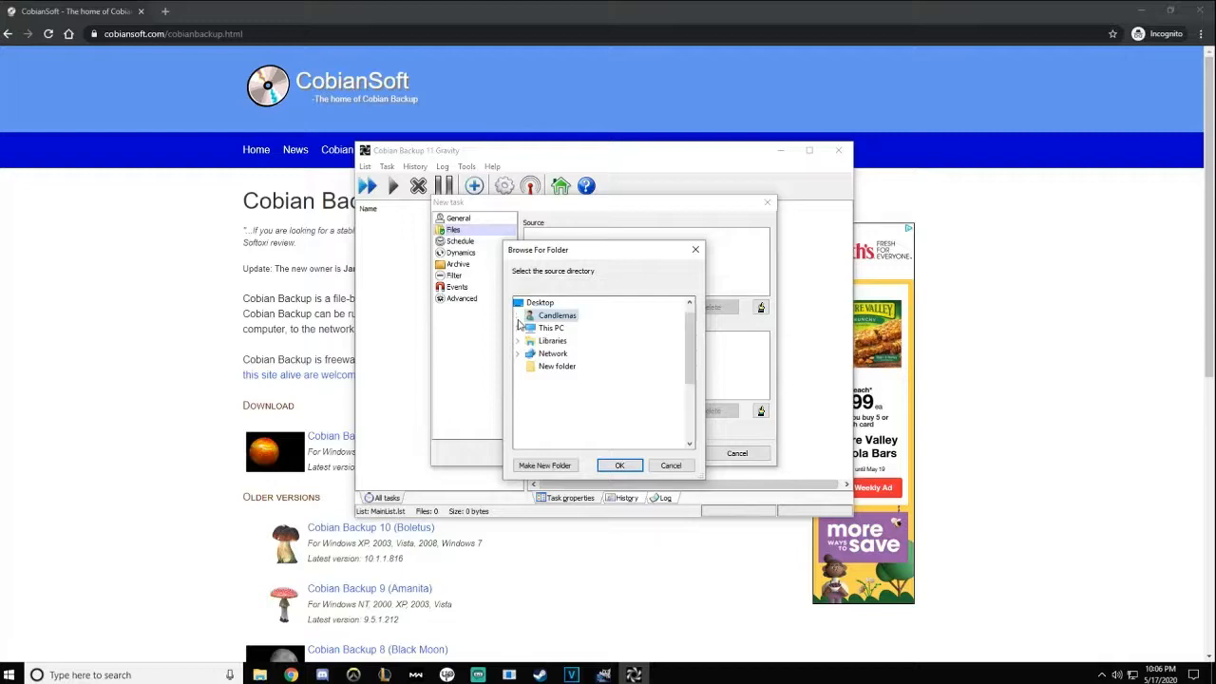
left_click(518, 317)
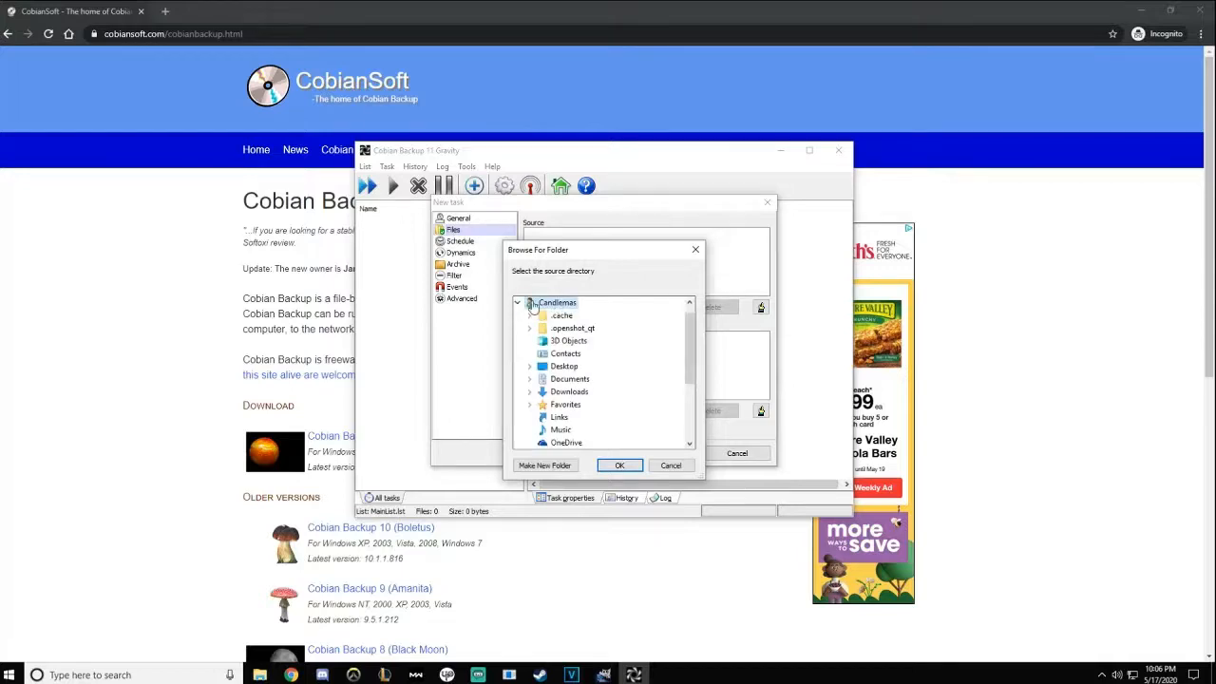
scroll(537, 313, "up", 1)
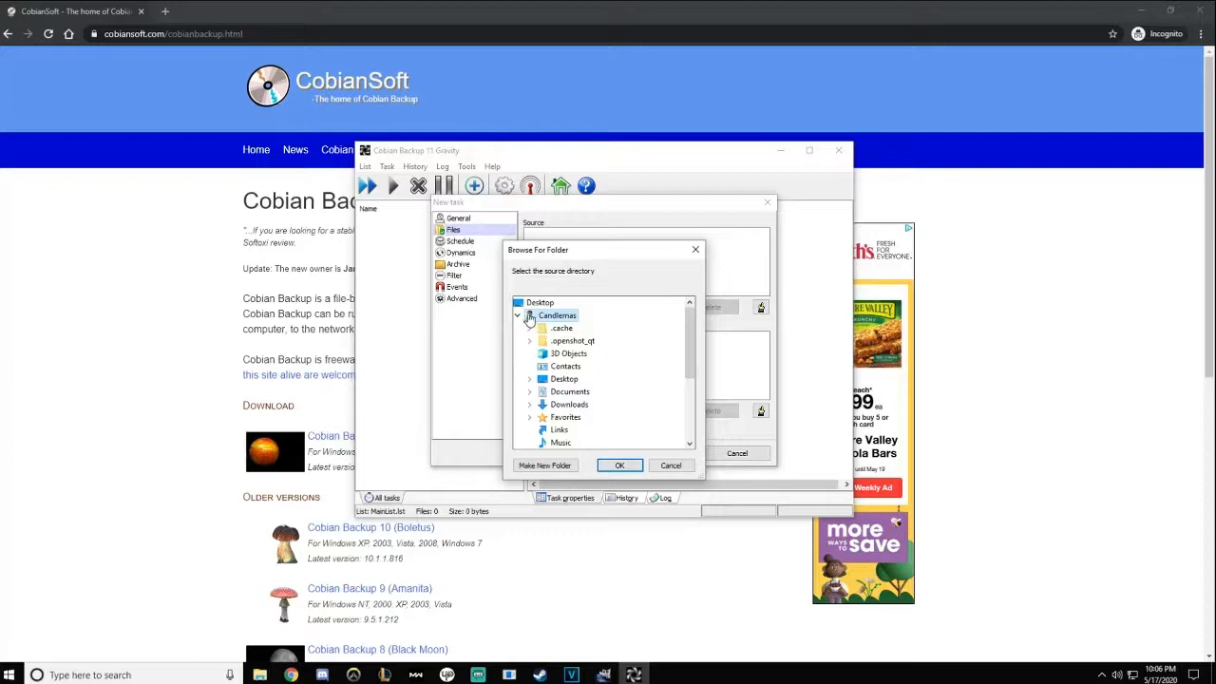
left_click(519, 317)
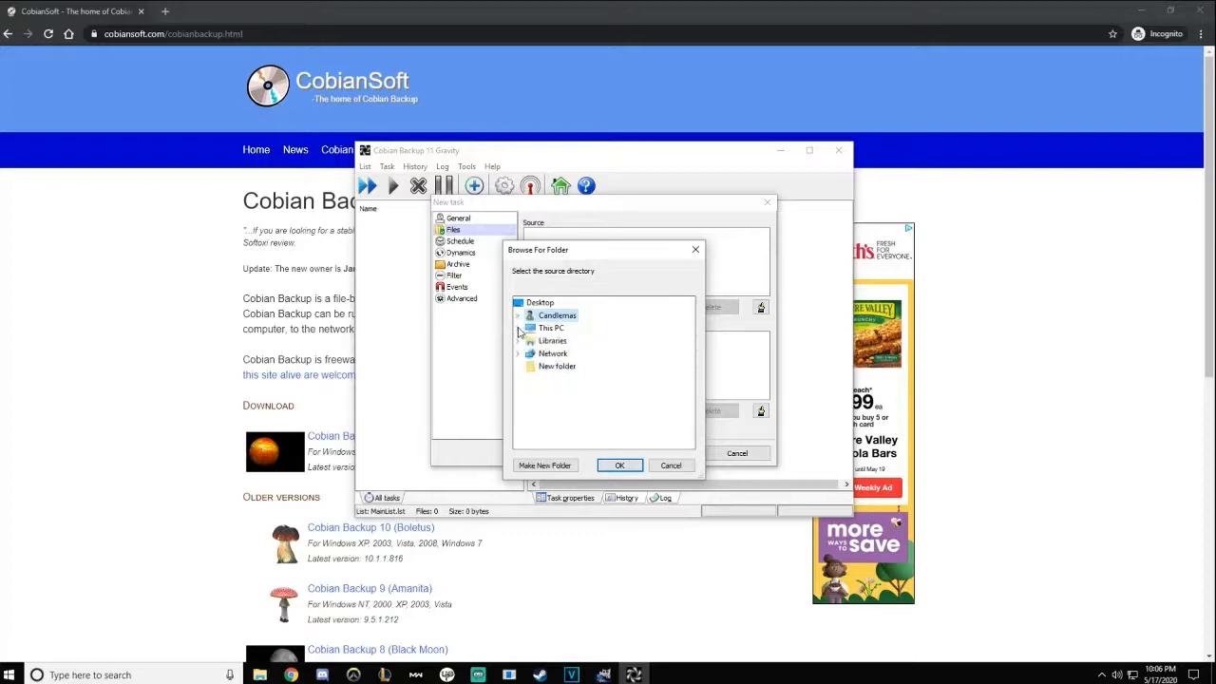
left_click(520, 329)
double_click(544, 429)
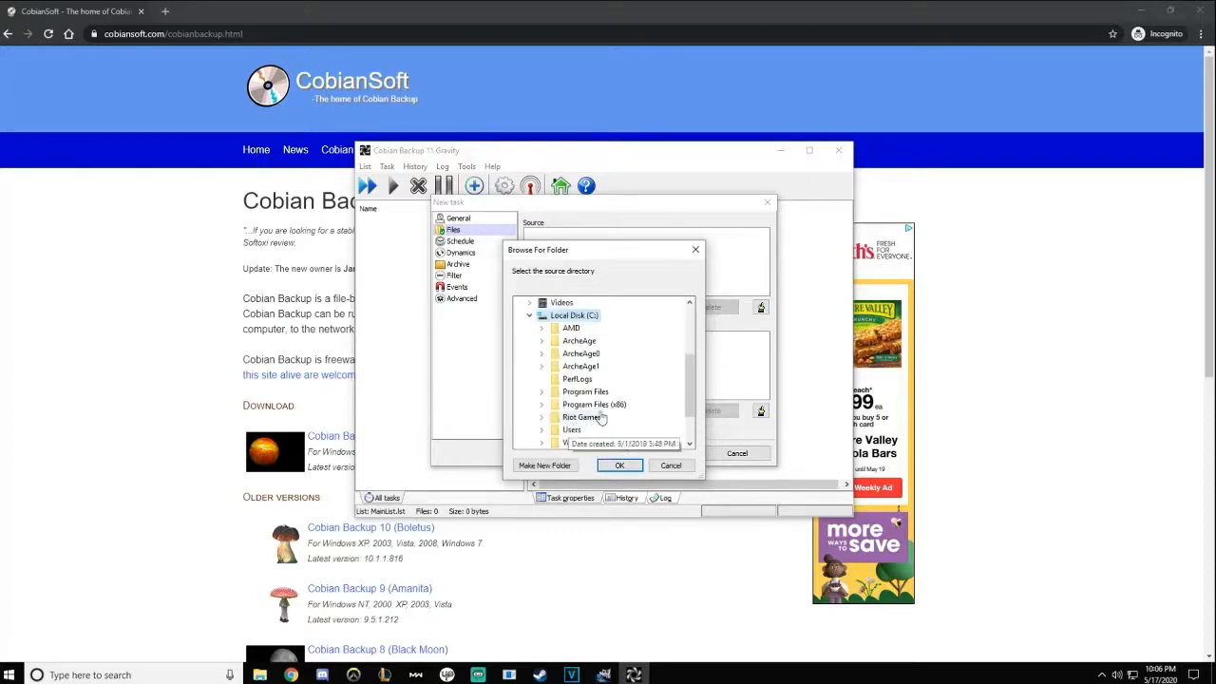
double_click(575, 430)
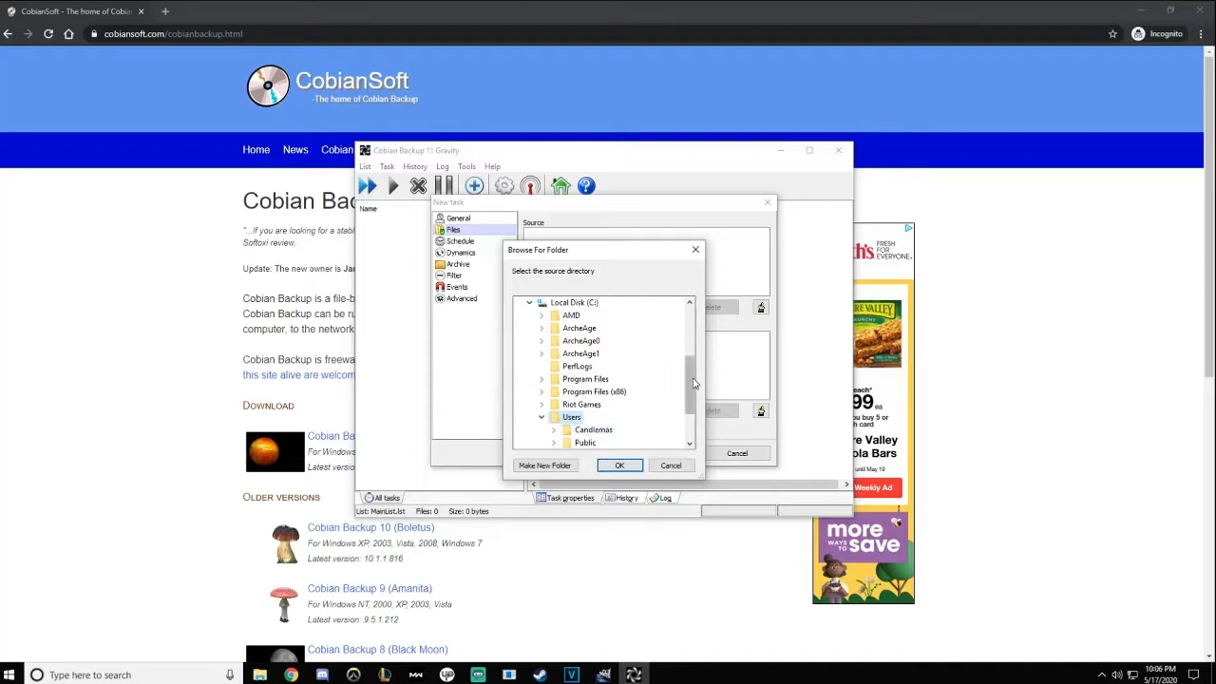
scroll(689, 385, "down", 2)
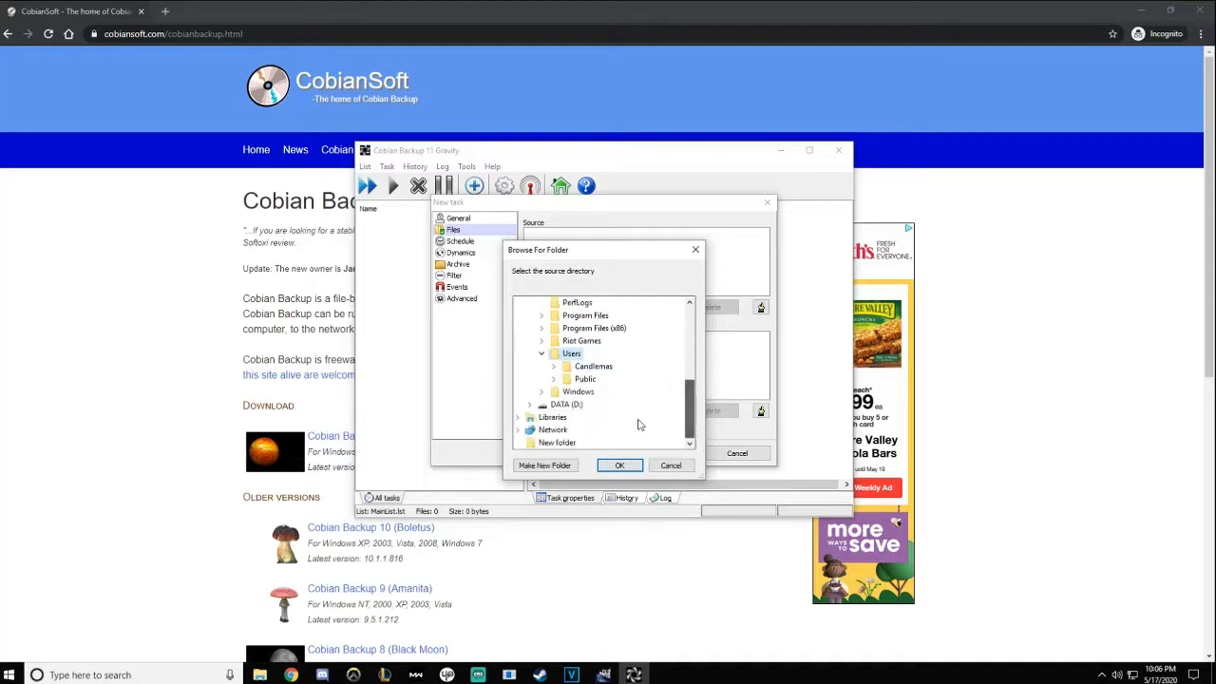
double_click(594, 367)
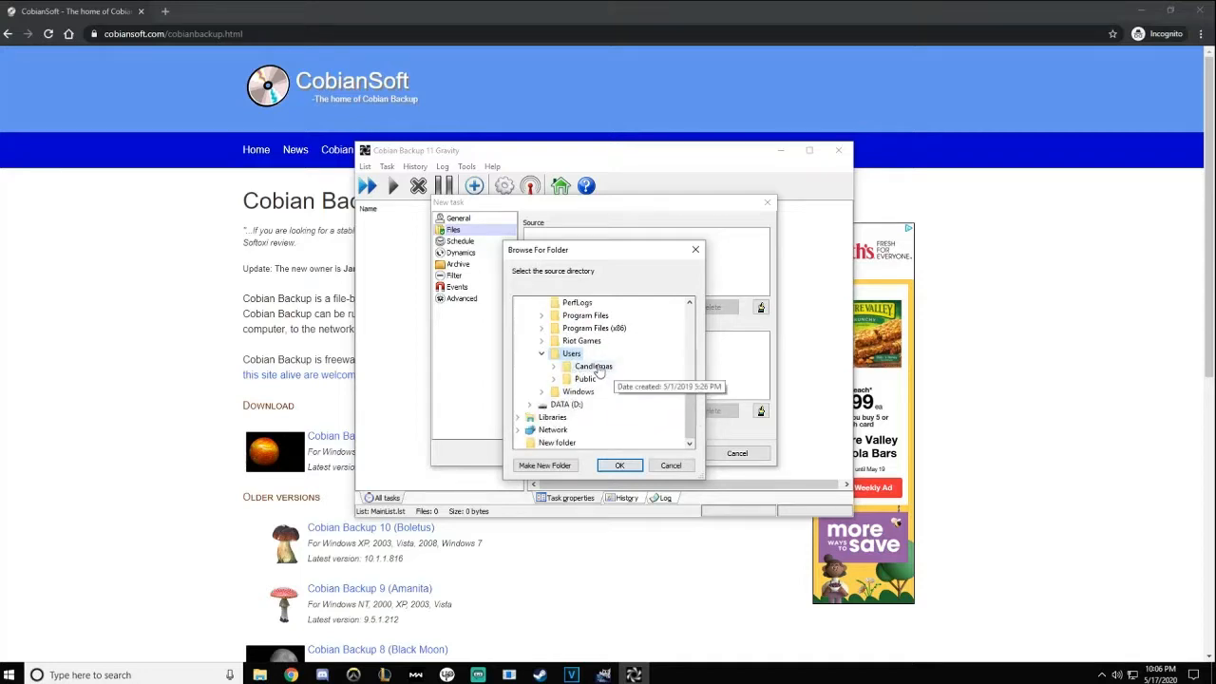
left_click(638, 463)
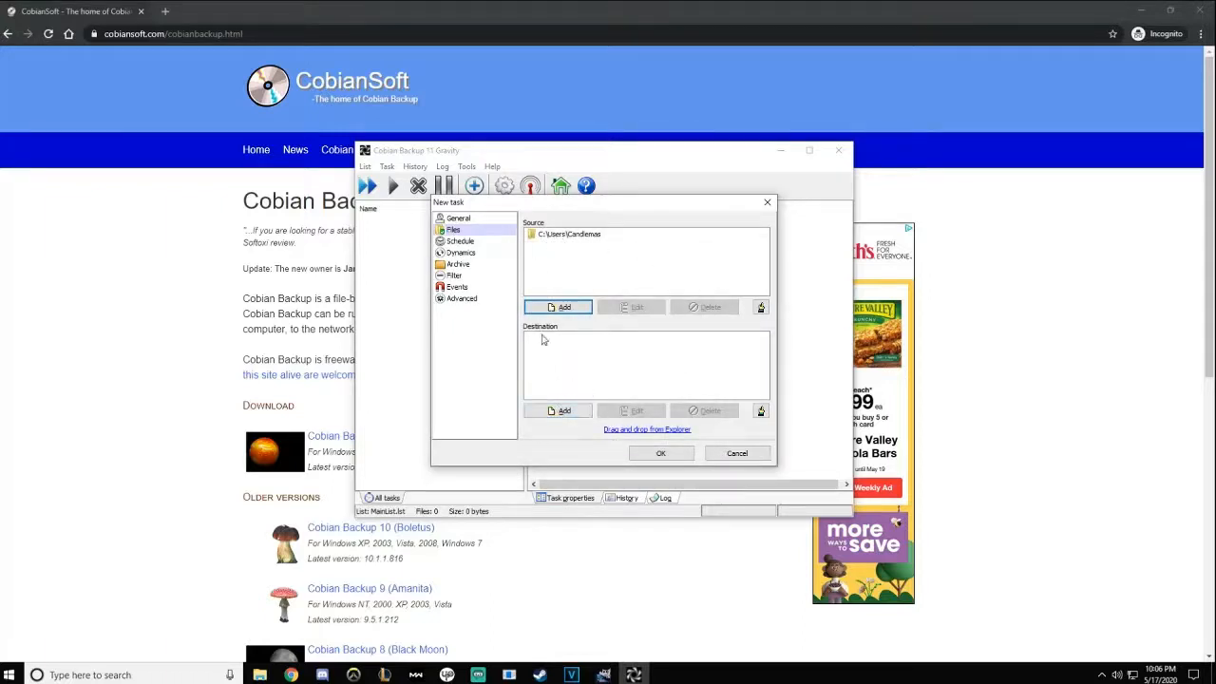
Add the DATA (D:) drive as the destination directory of the Weekly task
left_click(571, 408)
left_click(561, 428)
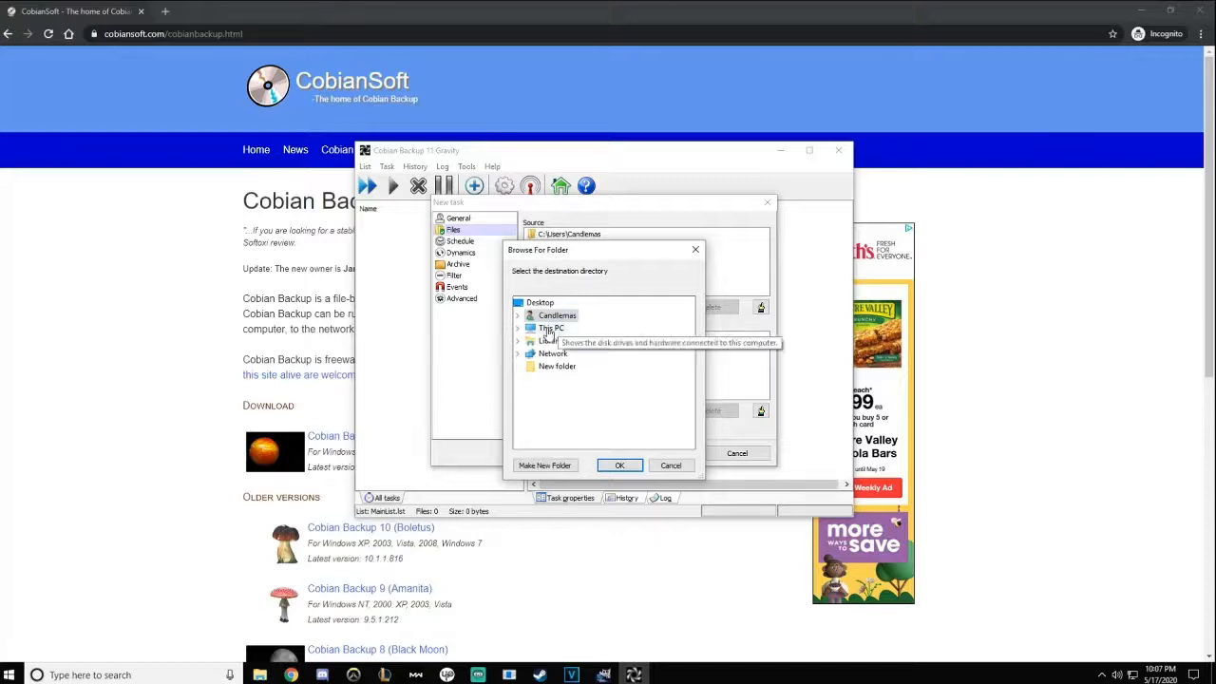
left_click(517, 328)
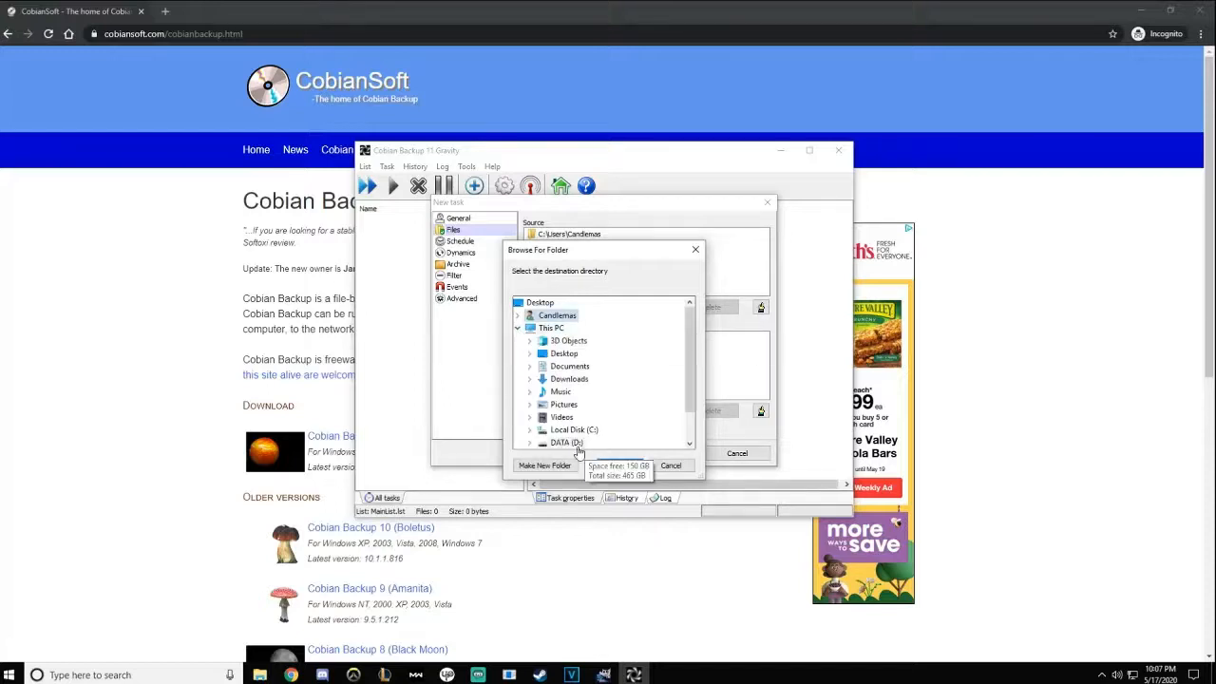
left_click(565, 442)
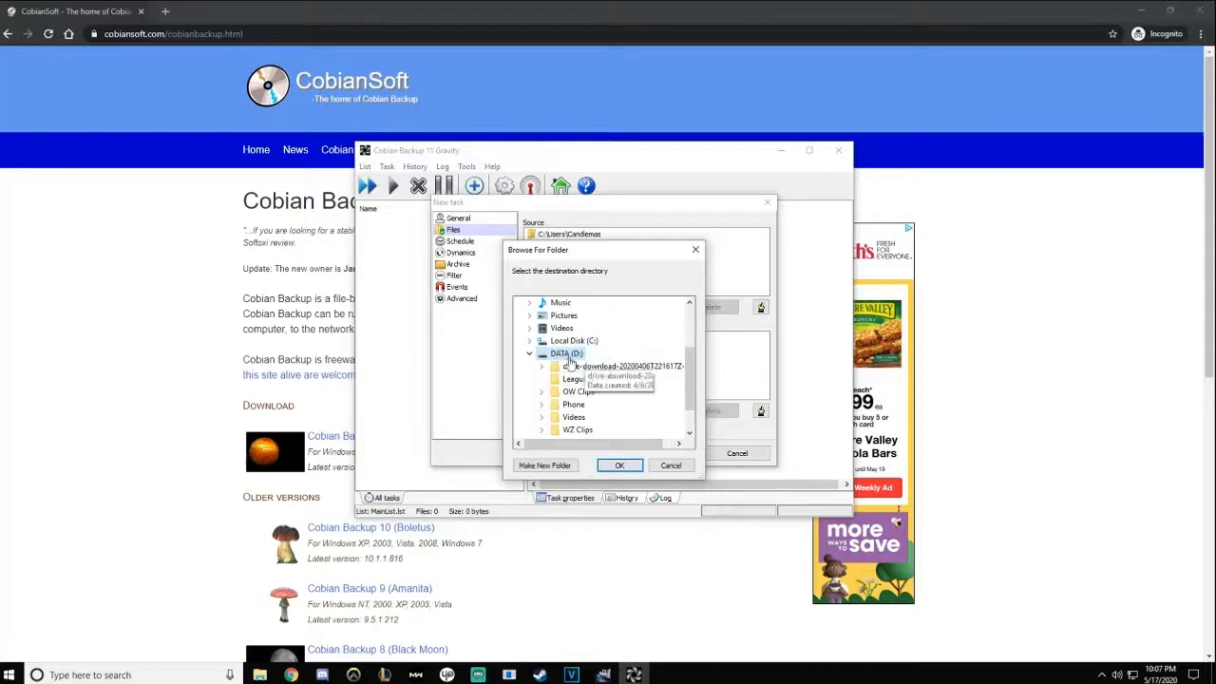
left_click(619, 465)
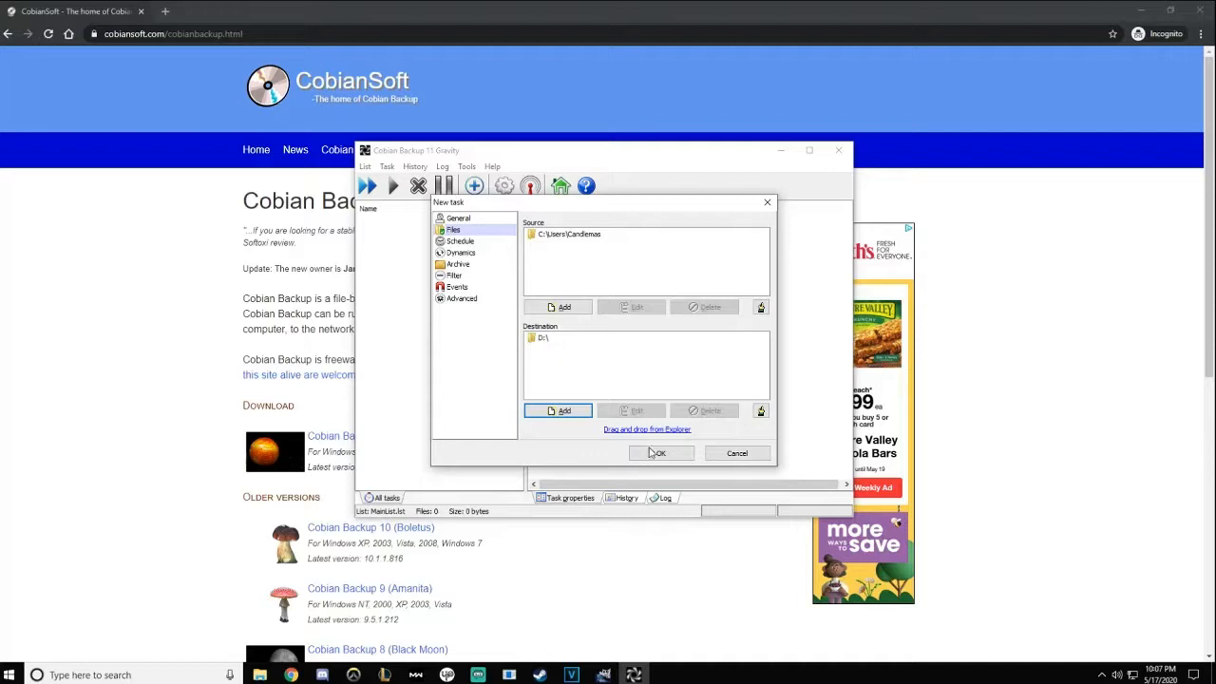
Schedule the task to run weekly on Friday instead of Monday, at 11:00:00 PM
left_click(461, 242)
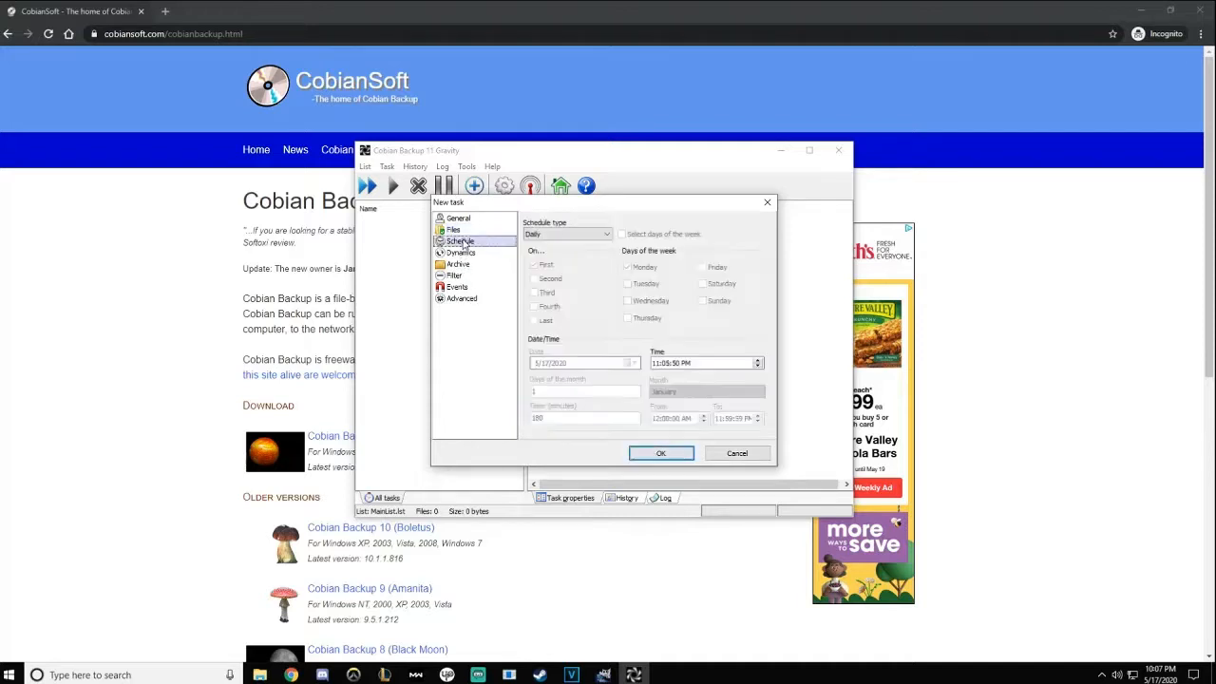
left_click(567, 234)
left_click(551, 260)
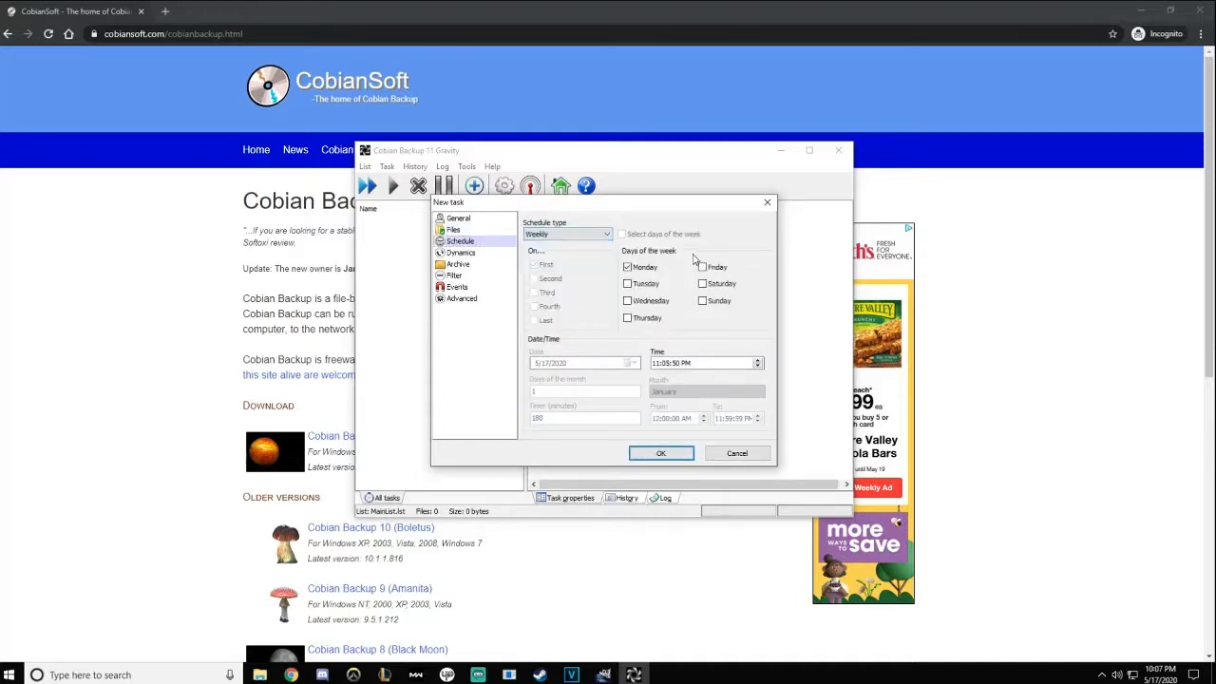
left_click(704, 269)
left_click(628, 269)
left_click(669, 363)
type("0000")
Set the number of full copies to keep to 10 for the Weekly task
left_click(474, 252)
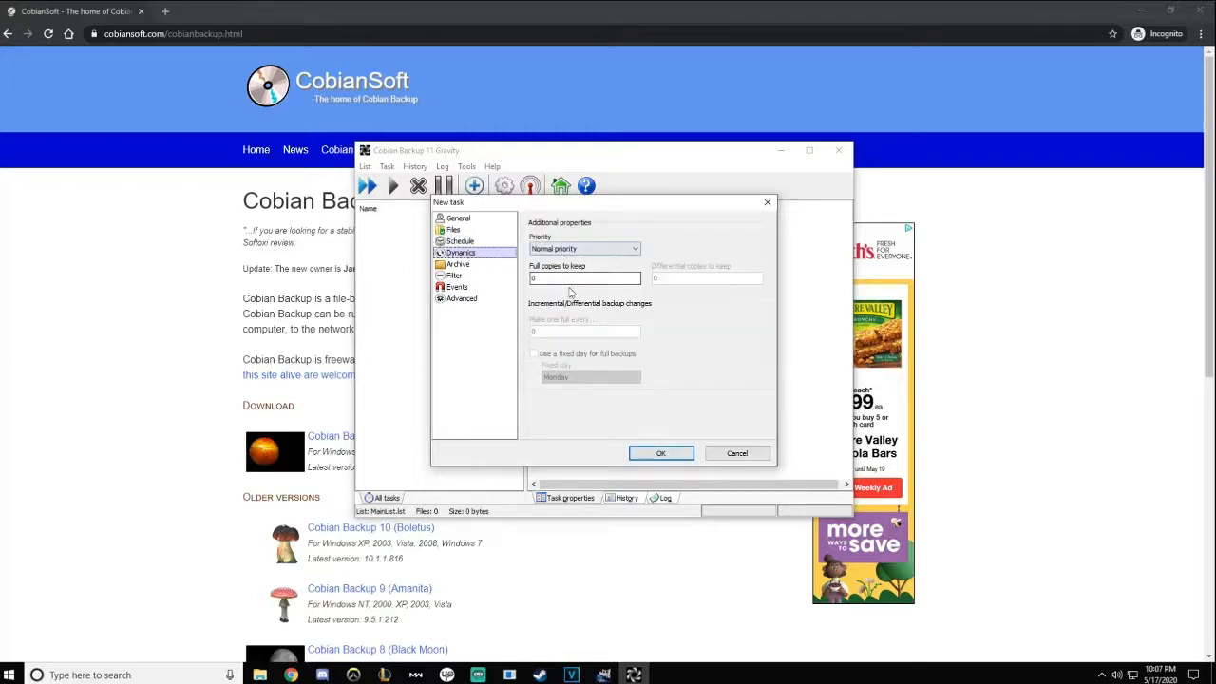
double_click(570, 278)
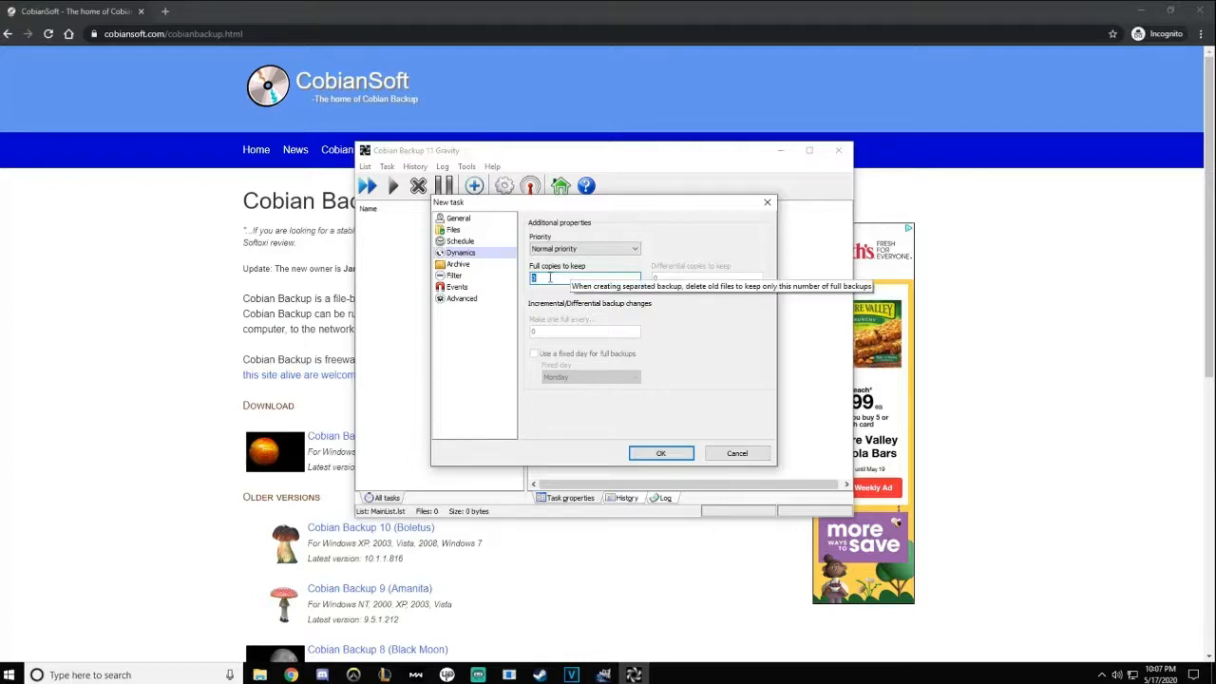
type("10")
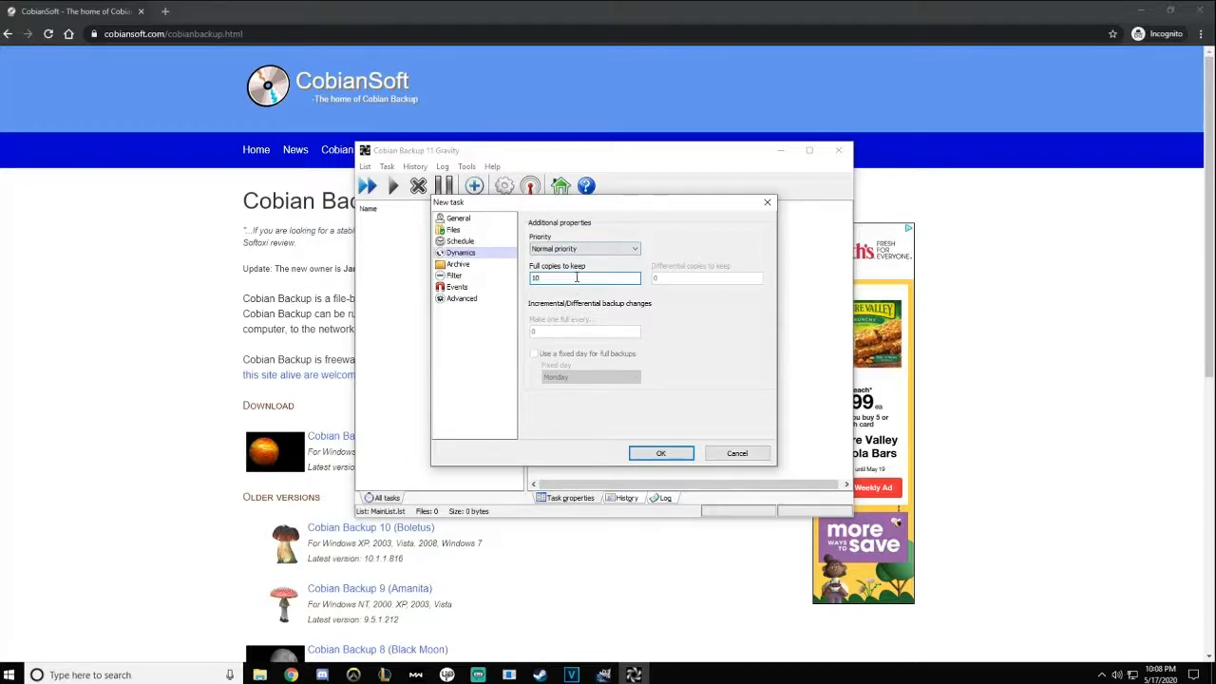
Review the task's archive, events and advanced settings, leave them at their defaults, and save the Weekly task
left_click(471, 266)
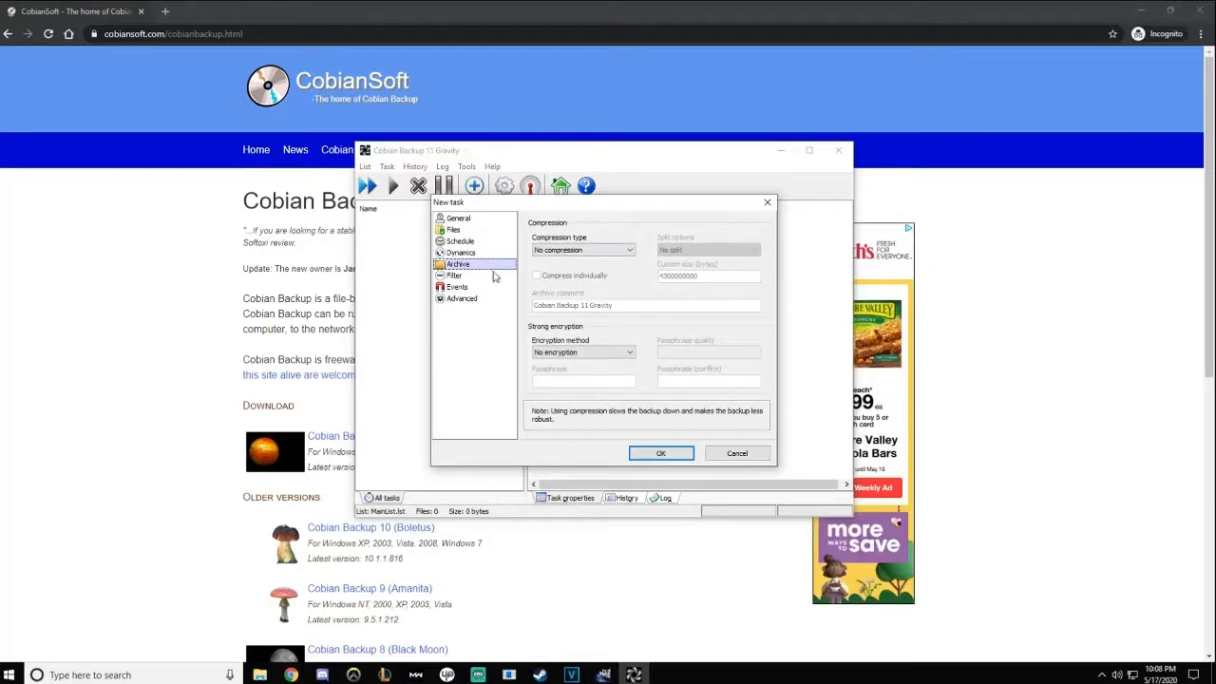
left_click(467, 287)
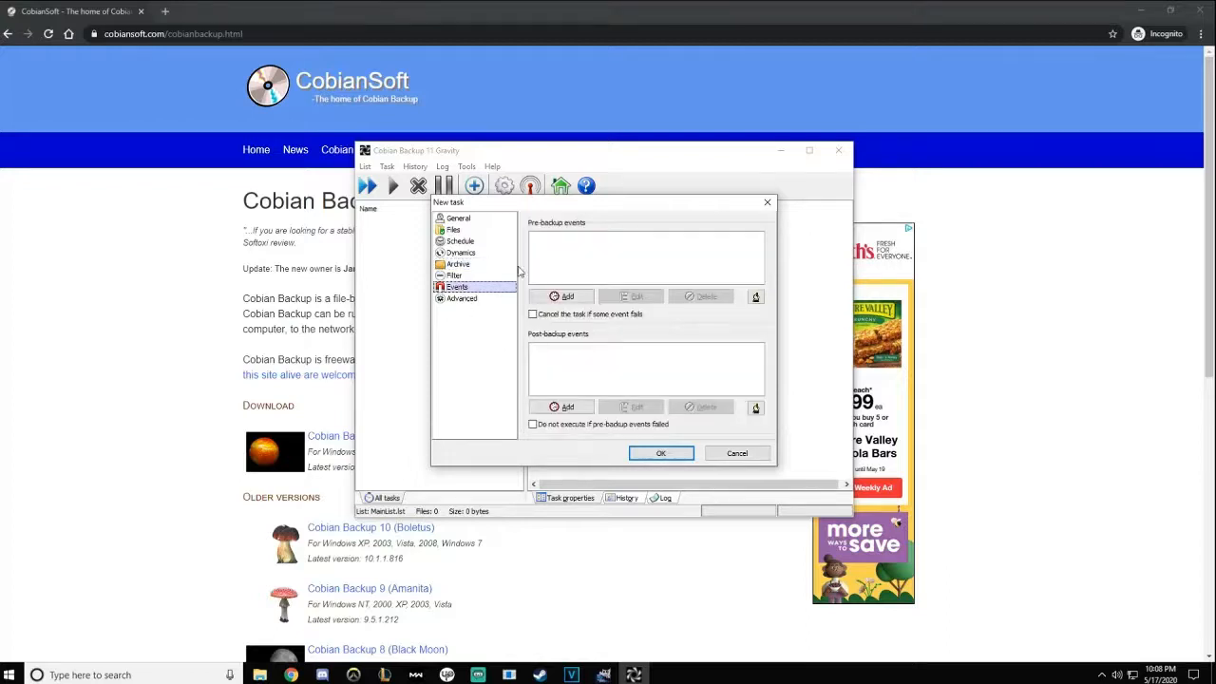
left_click(466, 299)
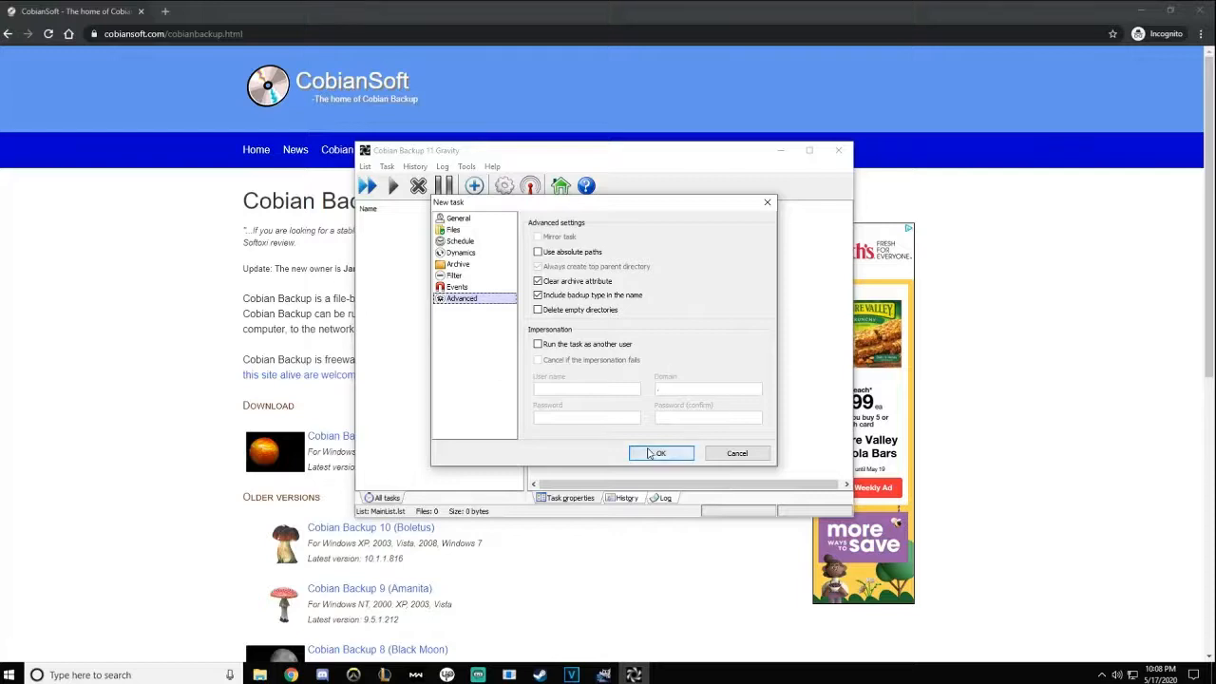
left_click(649, 453)
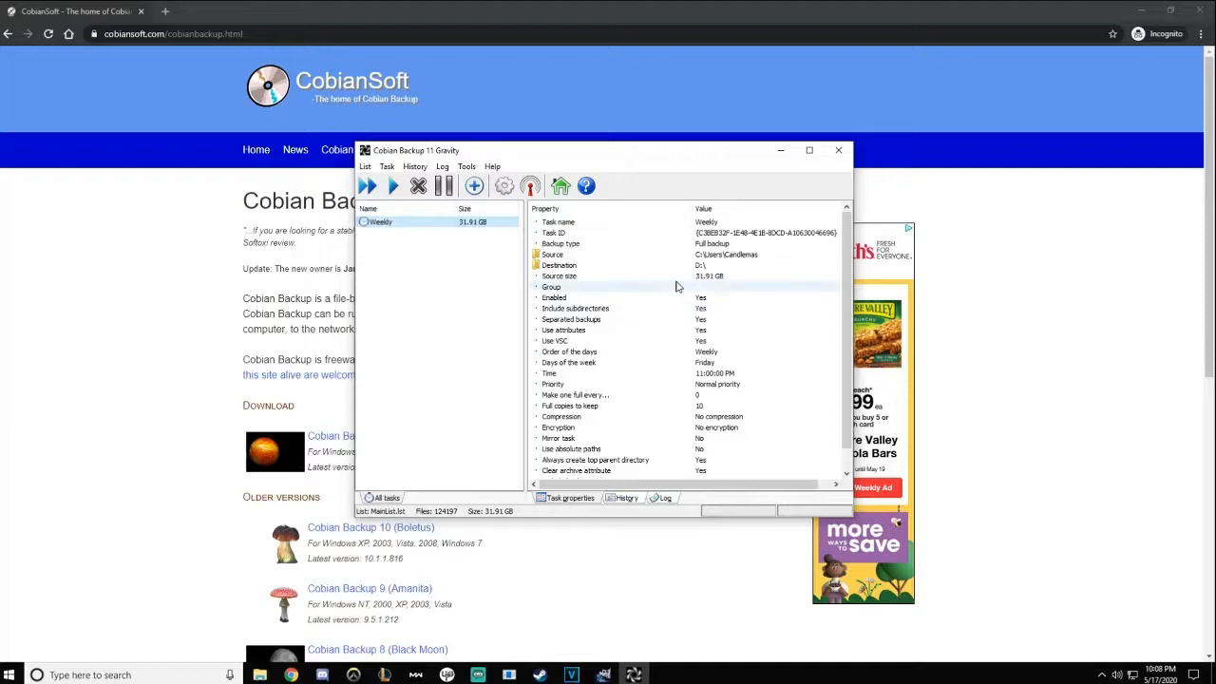
left_click(478, 233)
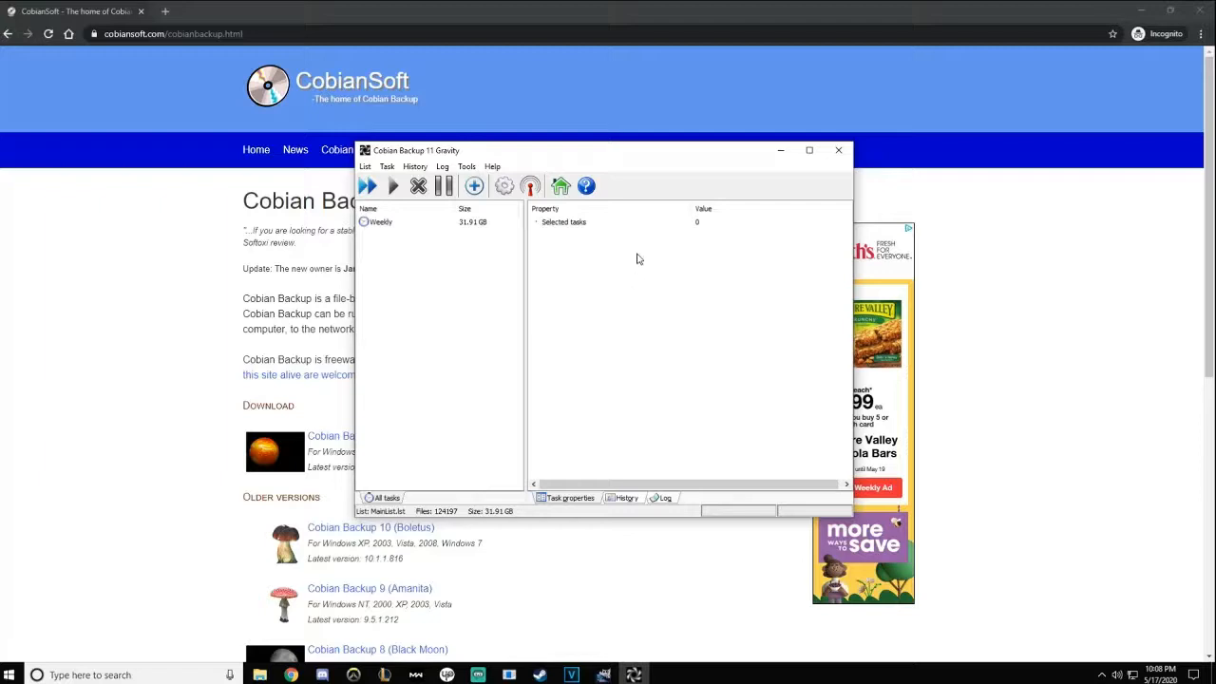
left_click_drag(720, 155, 792, 170)
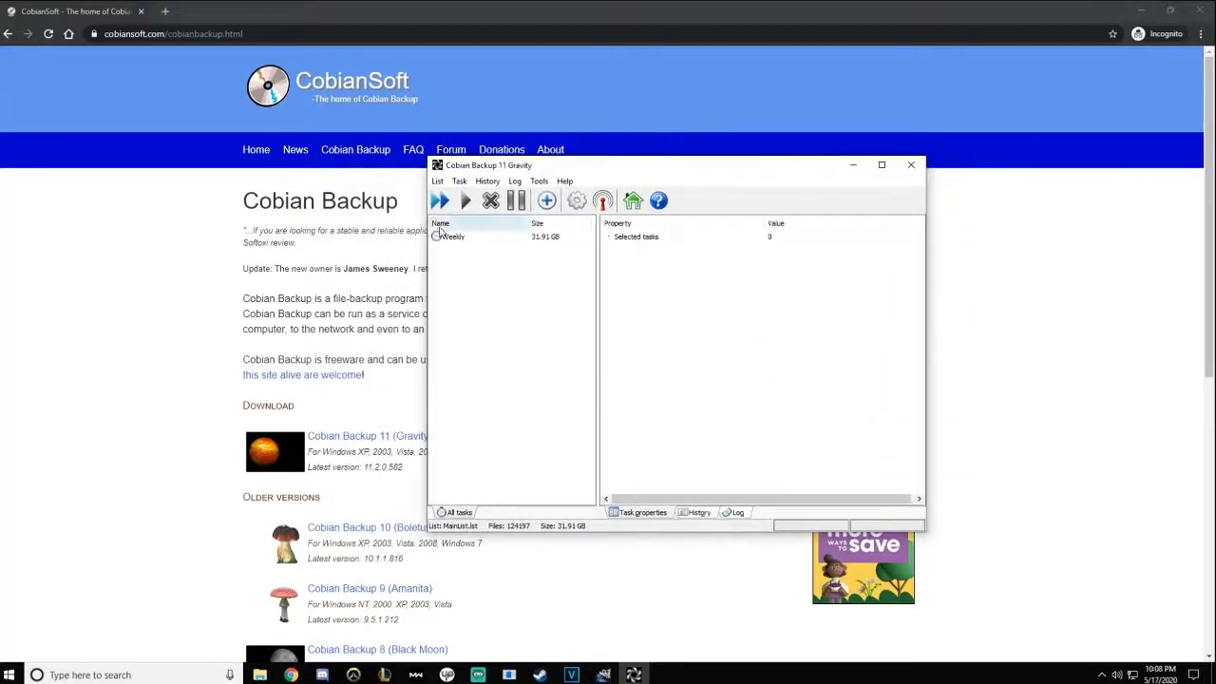